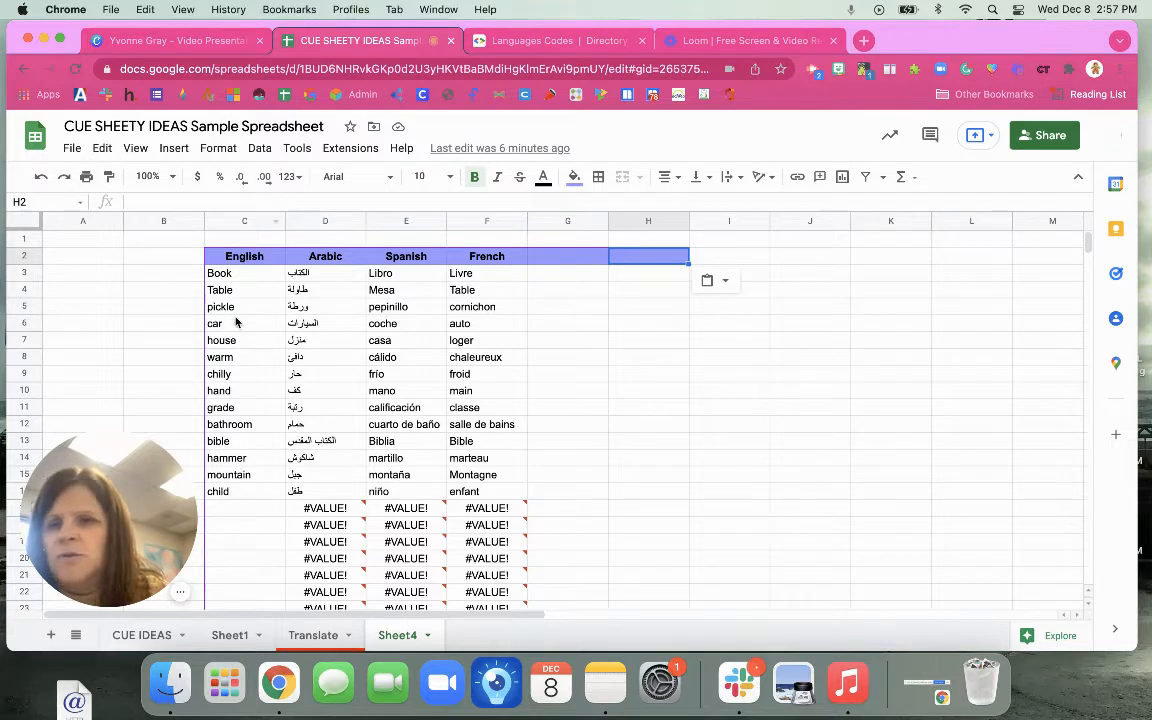
# Look up the English and Danish codes in the Google Directory API language codes table.
pyautogui.click(570, 257)
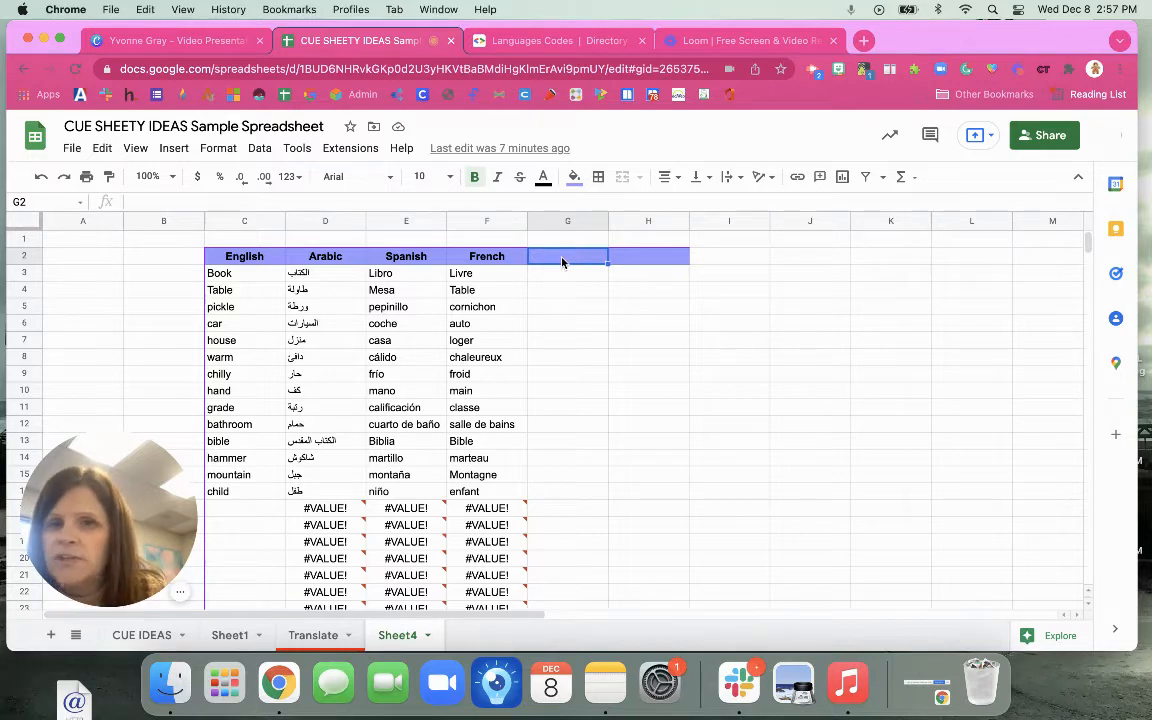
pyautogui.click(528, 42)
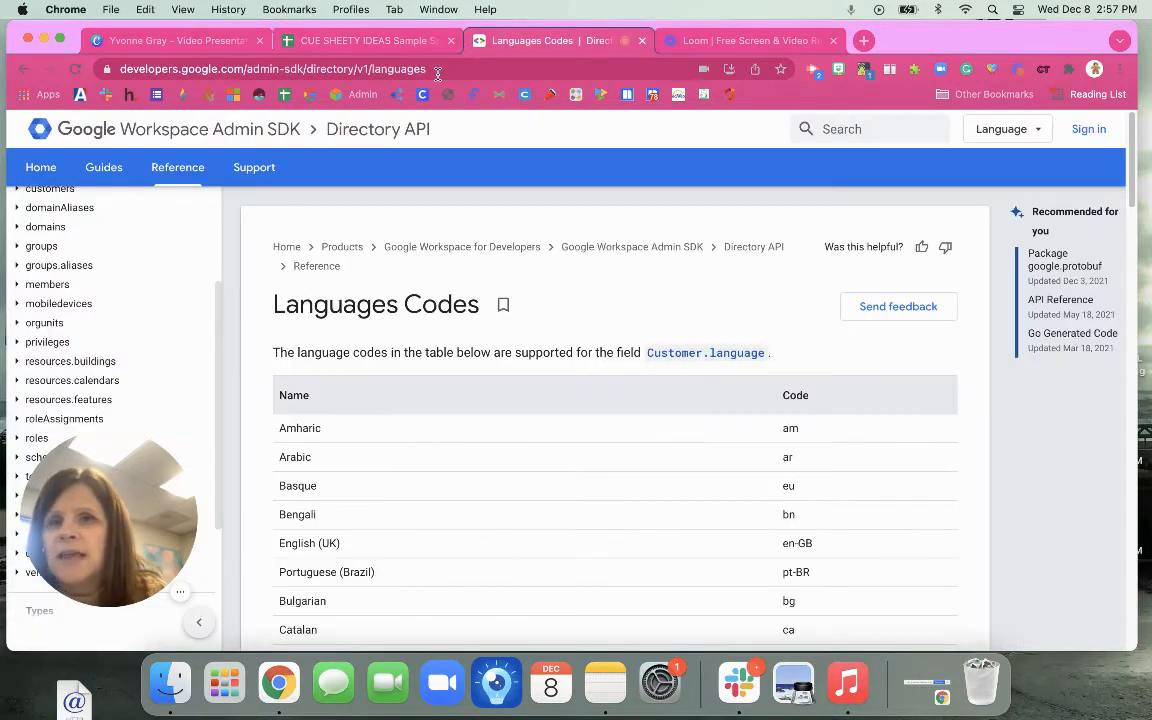
pyautogui.scroll(-4, 470, 342)
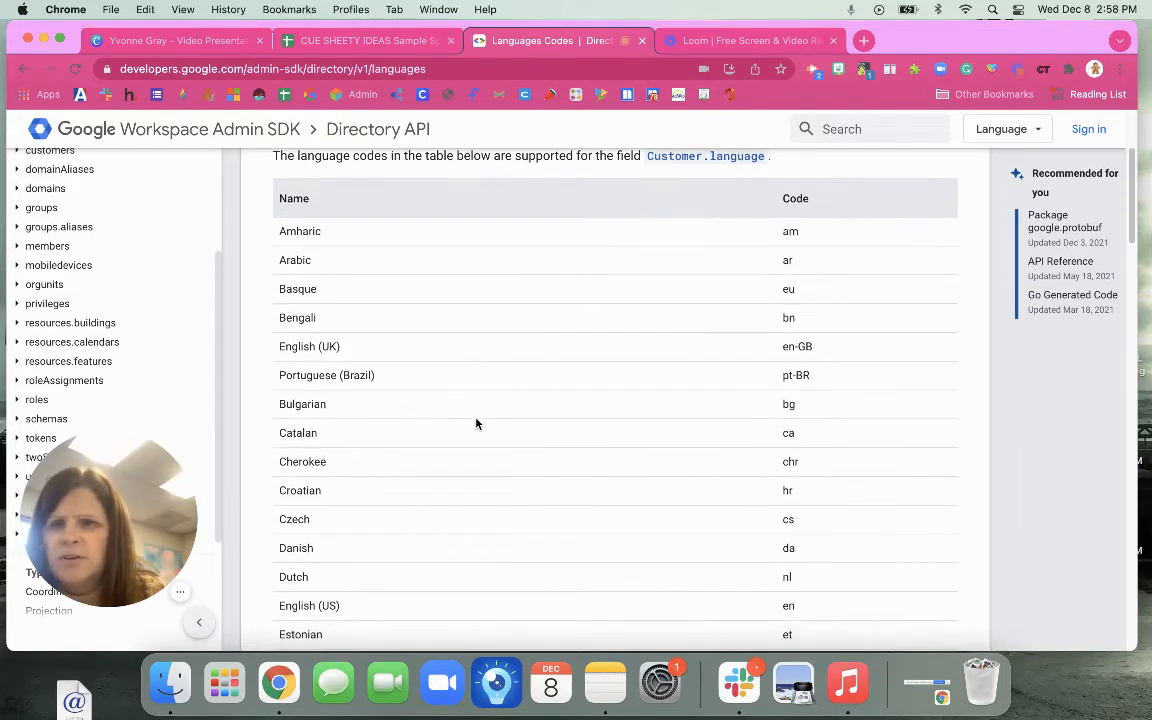
pyautogui.scroll(-3, 538, 516)
pyautogui.scroll(-2, 538, 516)
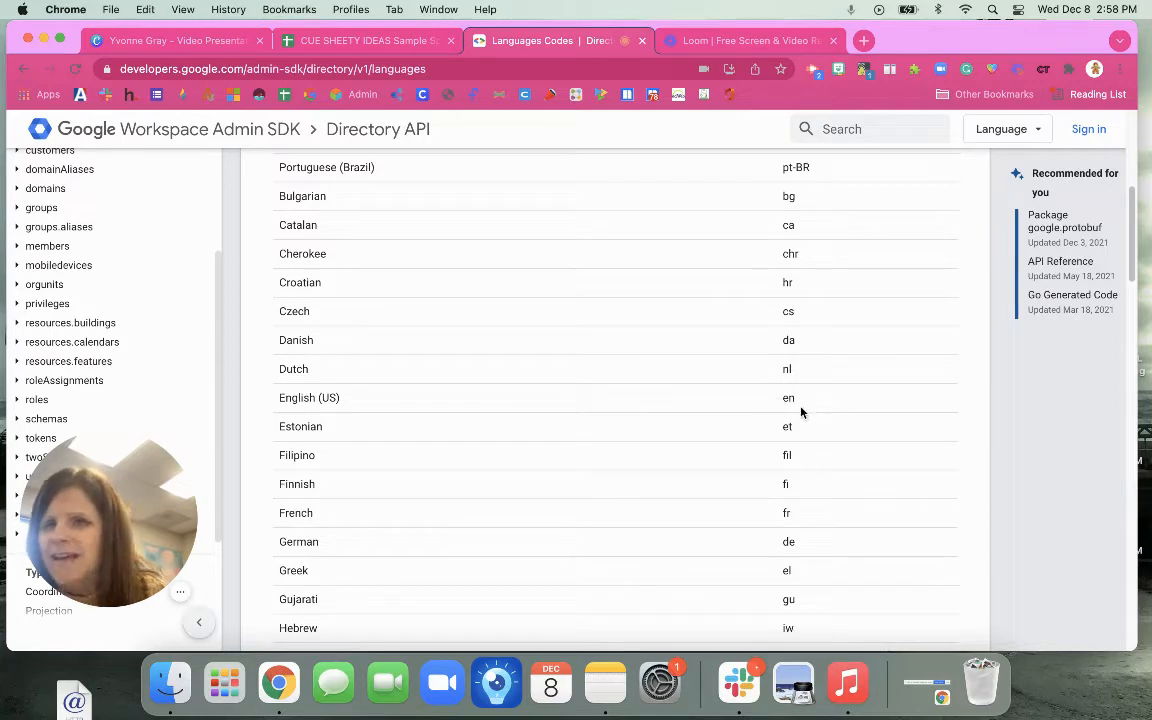
pyautogui.scroll(1, 624, 568)
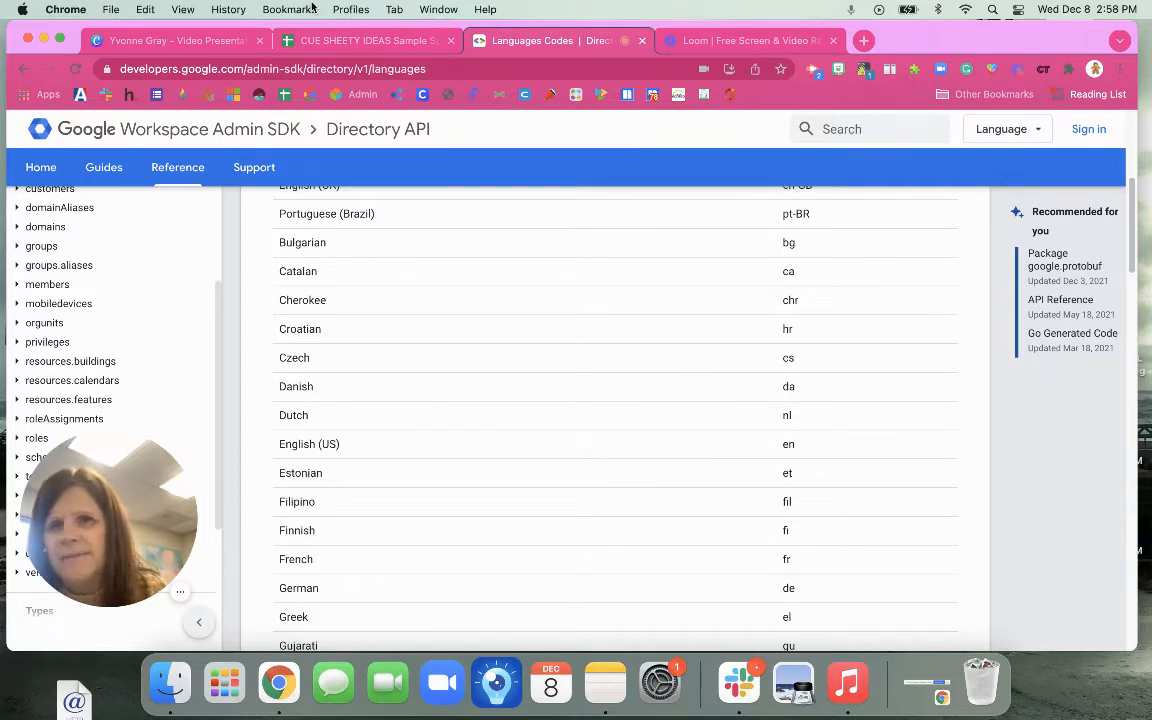
# Return to the CUE SHEETY IDEAS spreadsheet and enter "Danish" as the column header in G2.
pyautogui.click(290, 40)
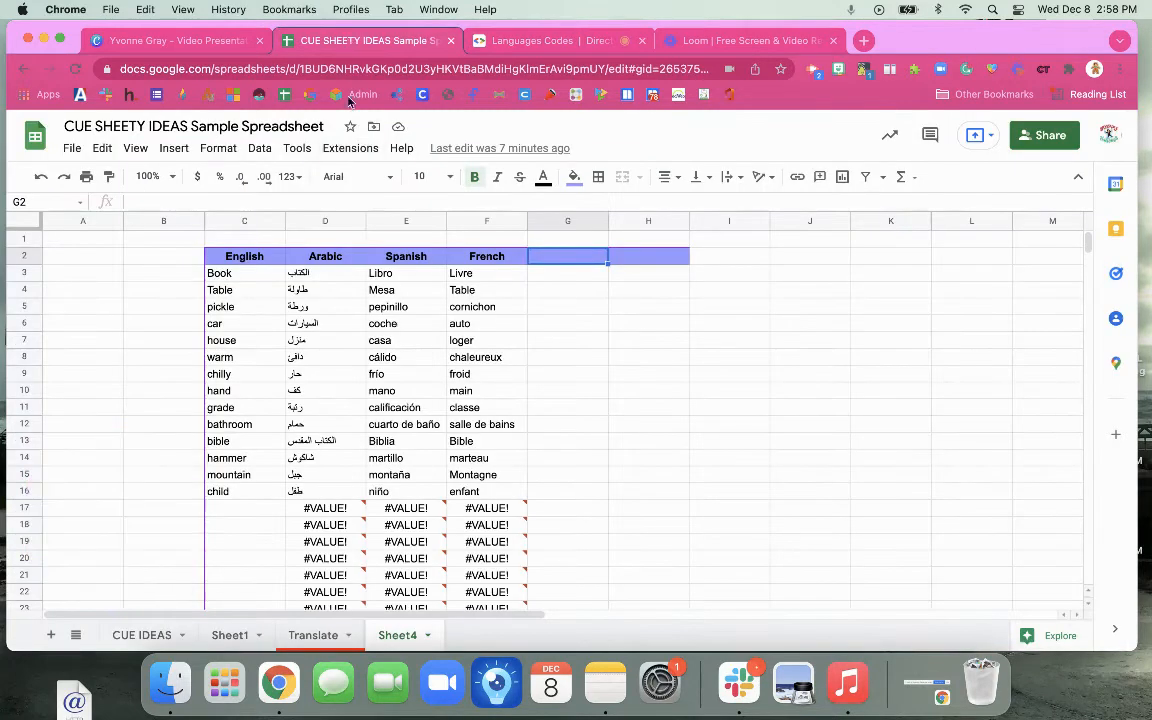
pyautogui.doubleClick(559, 255)
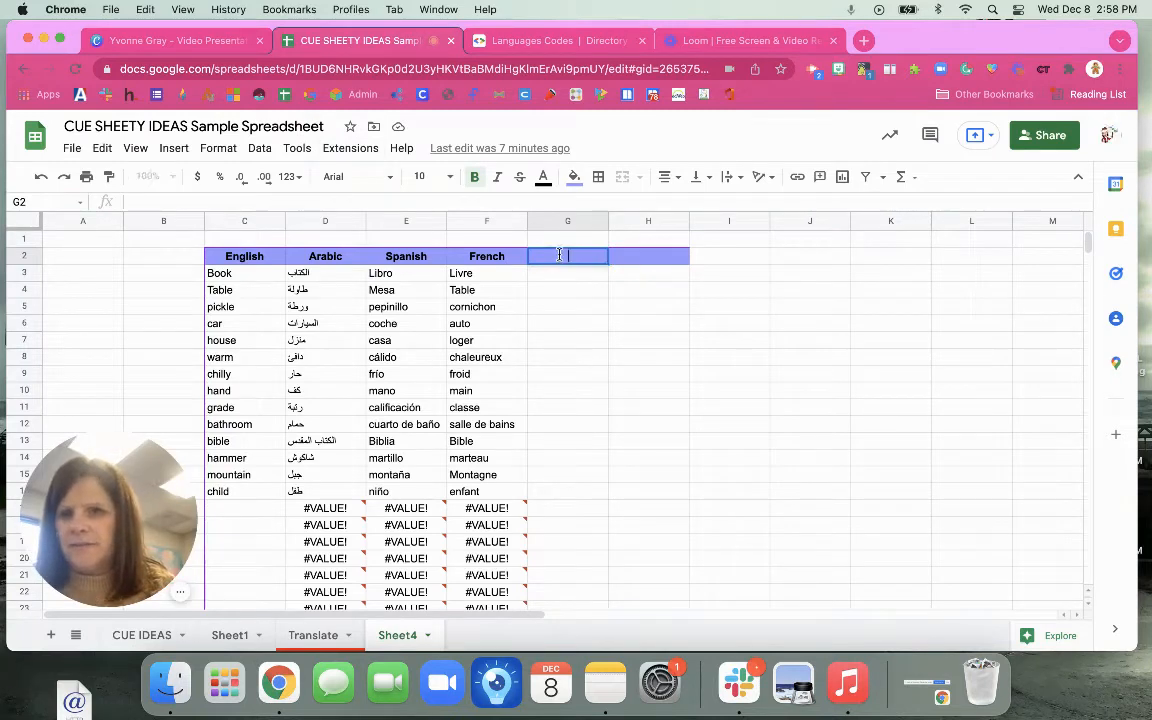
pyautogui.write('Danish')
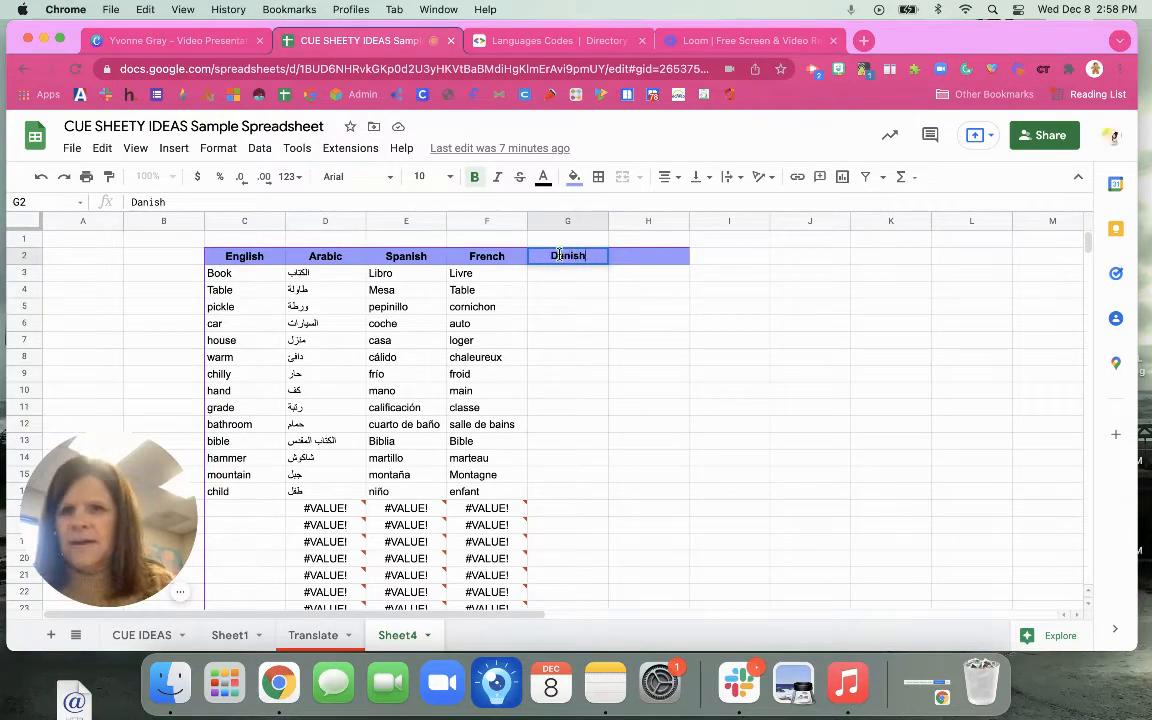
pyautogui.press('Return')
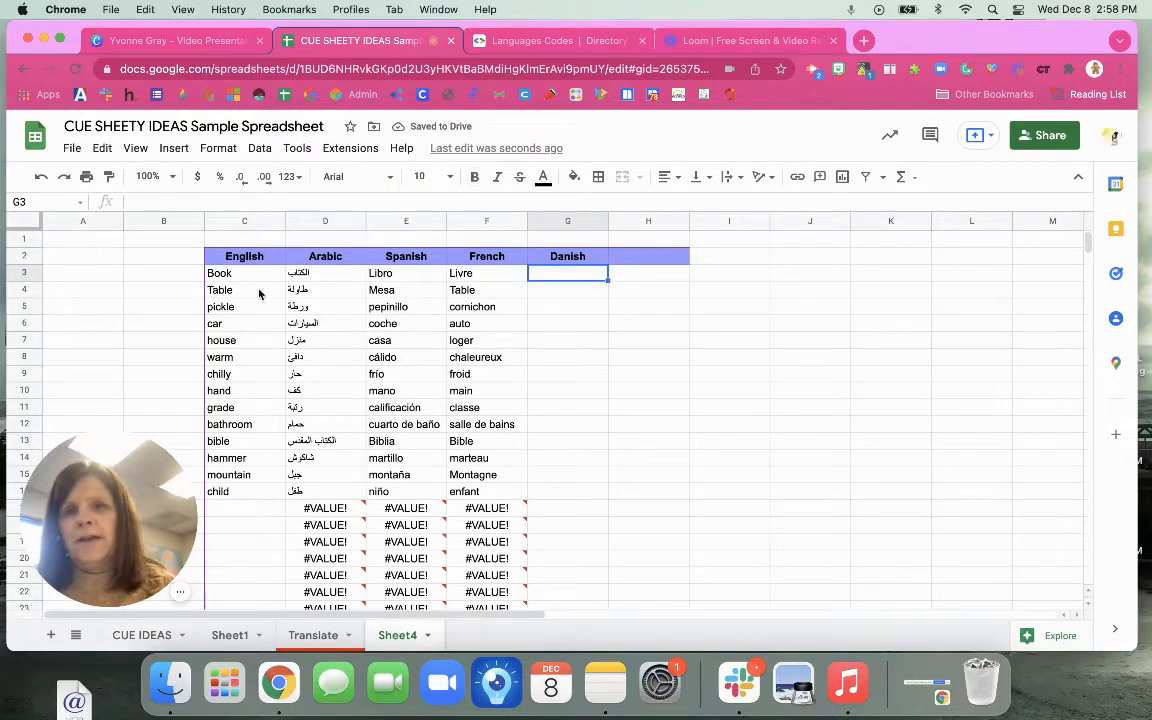
# Insert the GOOGLETRANSLATE function in G3 with the English word in C3 as its text argument.
pyautogui.click(905, 177)
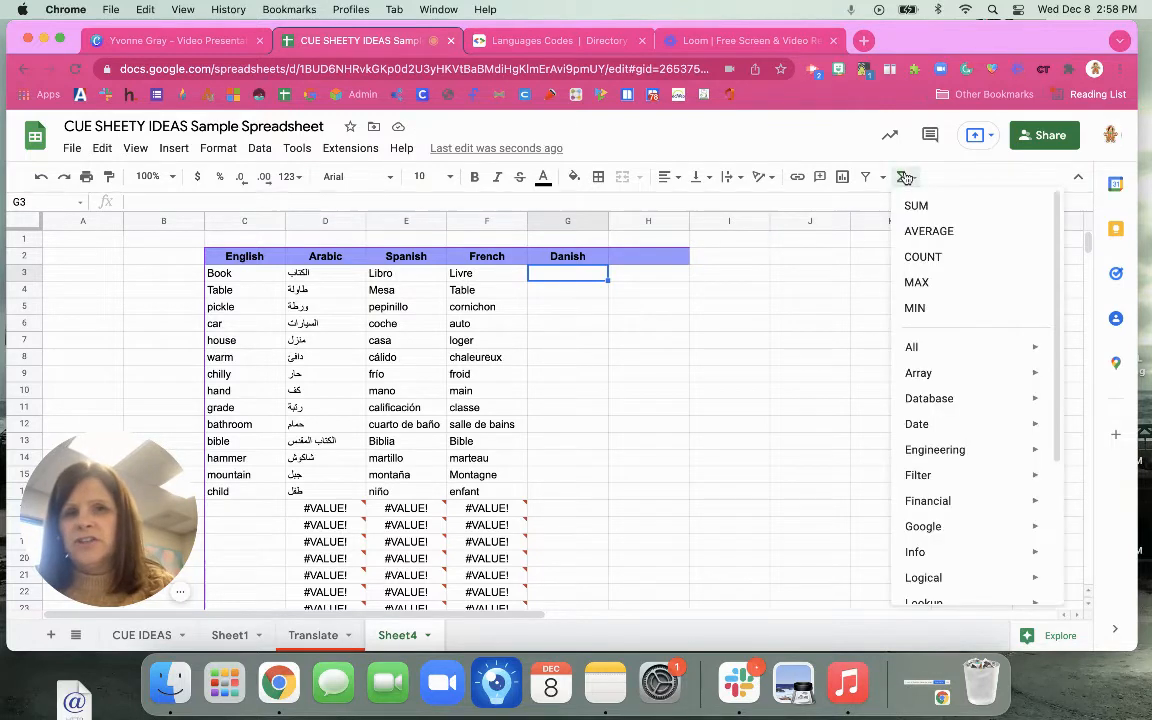
pyautogui.moveTo(951, 535)
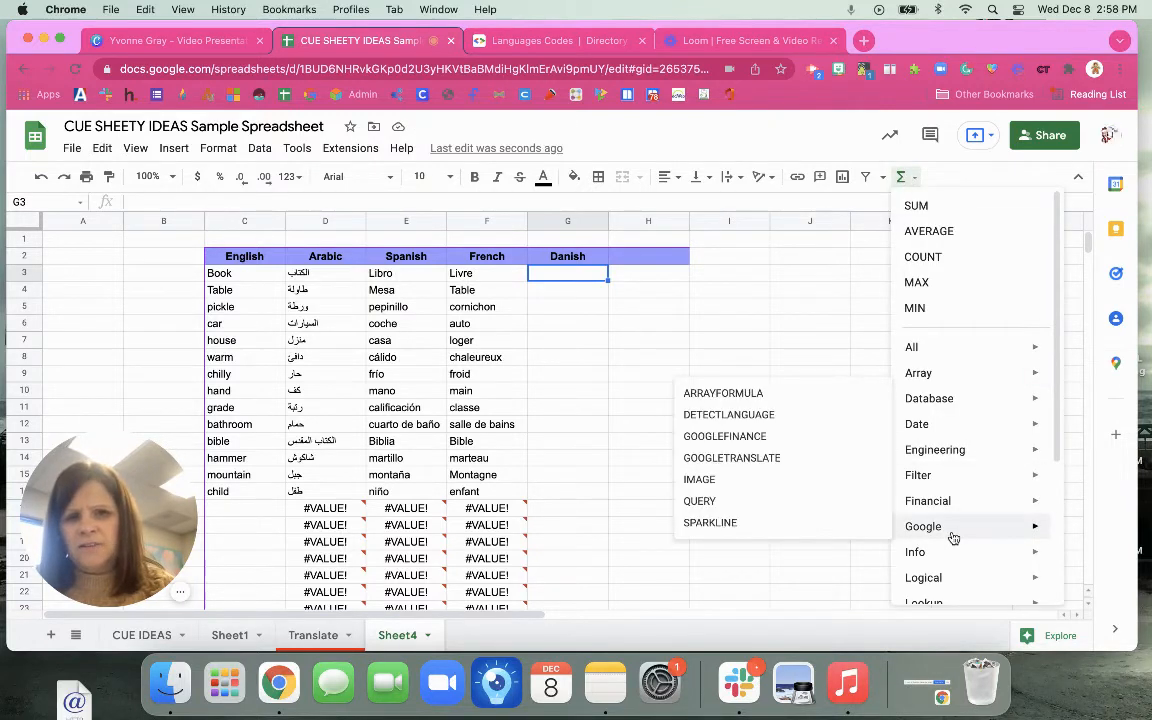
pyautogui.click(785, 463)
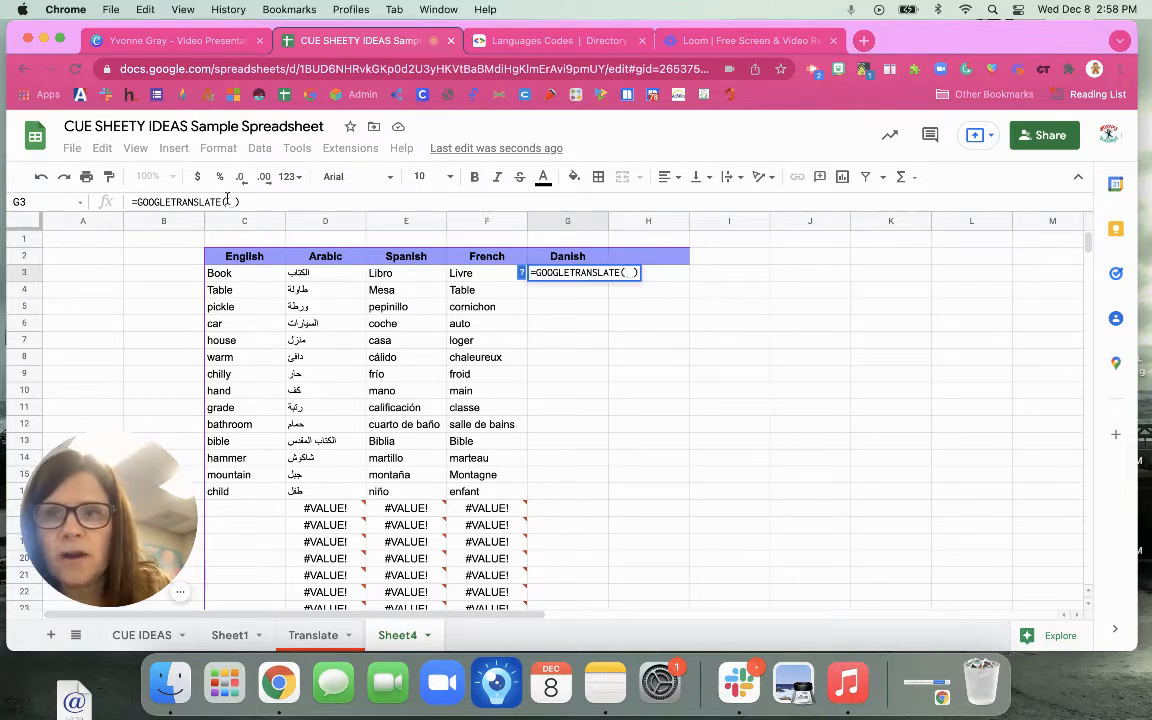
pyautogui.click(228, 274)
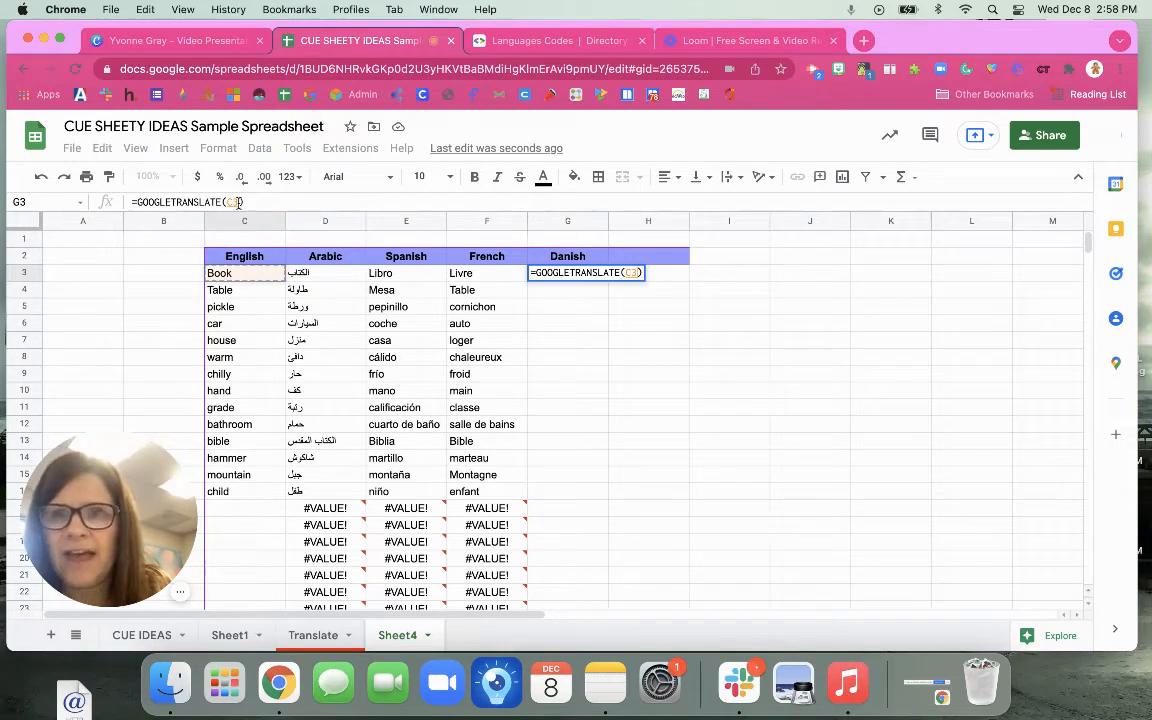
# Complete the G3 formula with source language "en" and target language "da", giving =GOOGLETRANSLATE(C3, "en", "da").
pyautogui.click(241, 202)
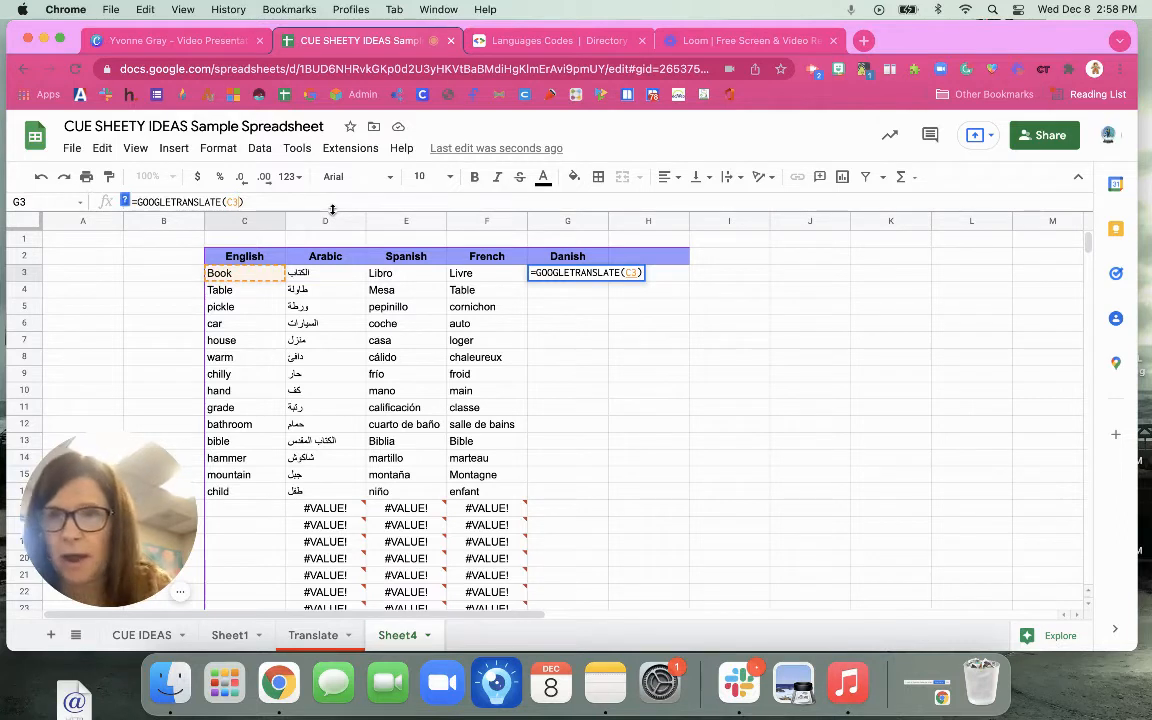
pyautogui.write(', ')
pyautogui.write('"')
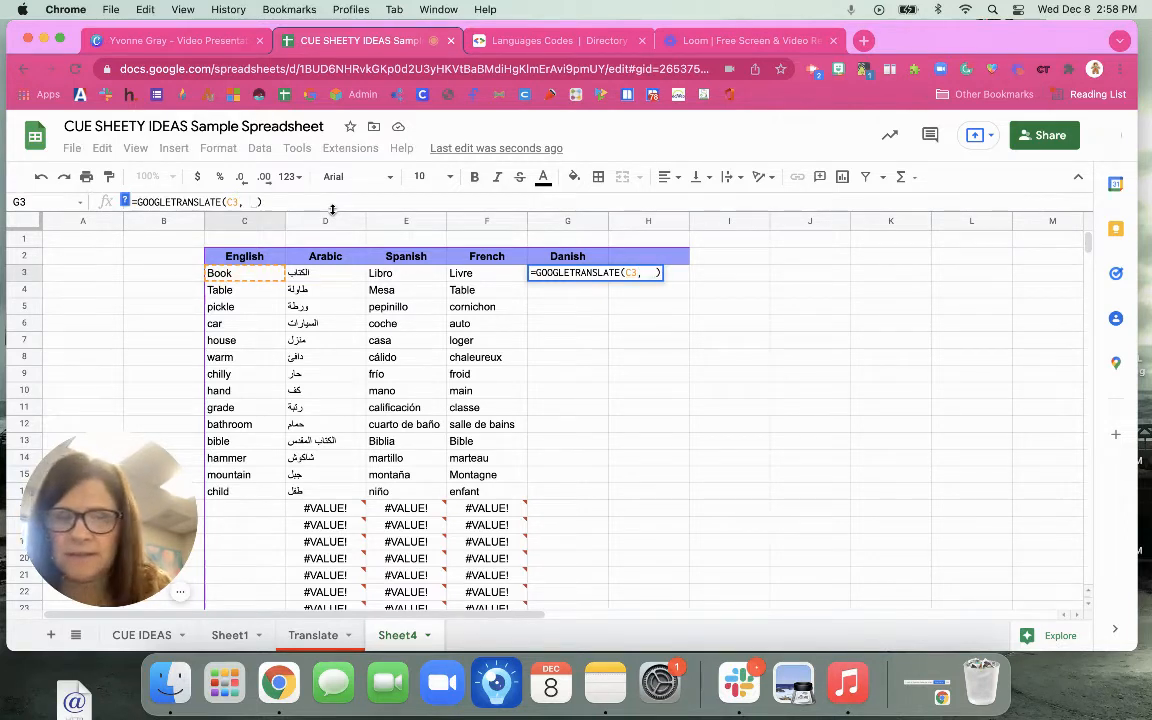
pyautogui.write('"')
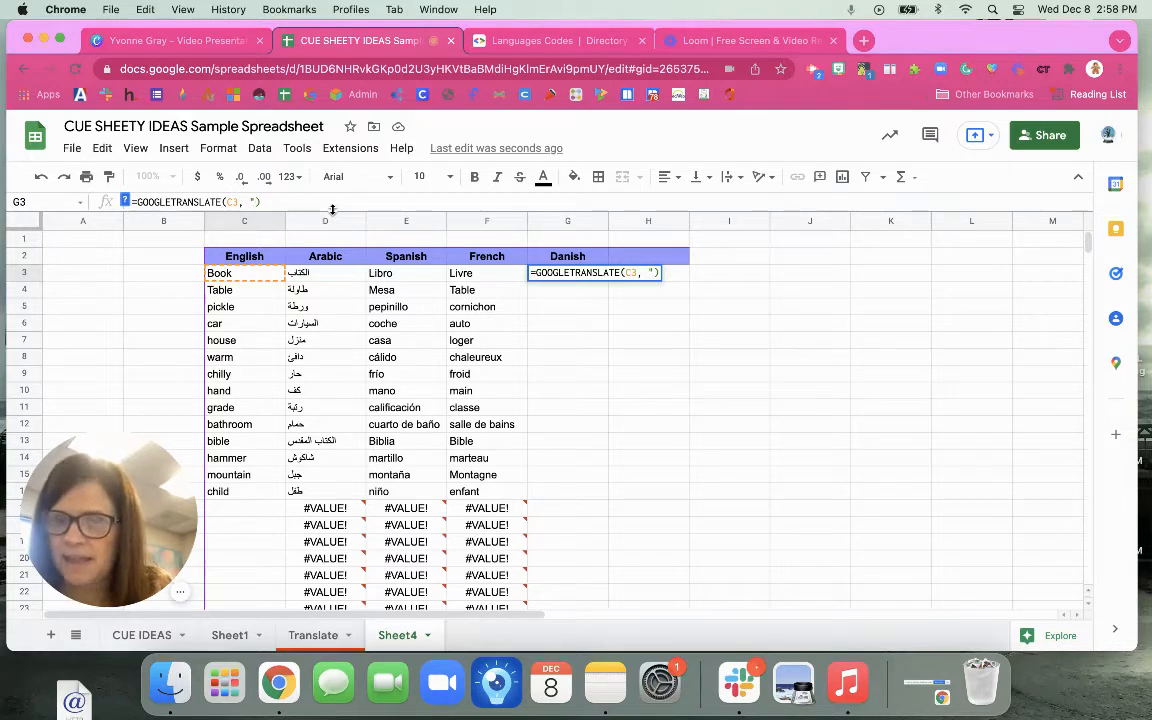
pyautogui.write('en"')
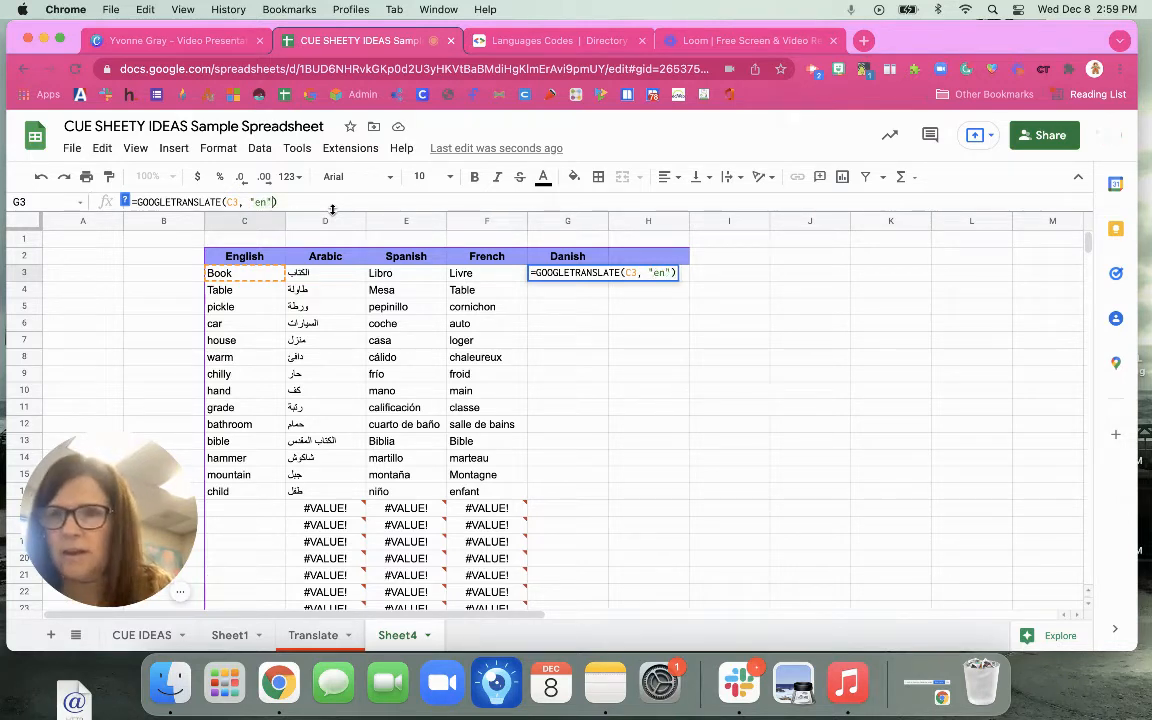
pyautogui.write(', ')
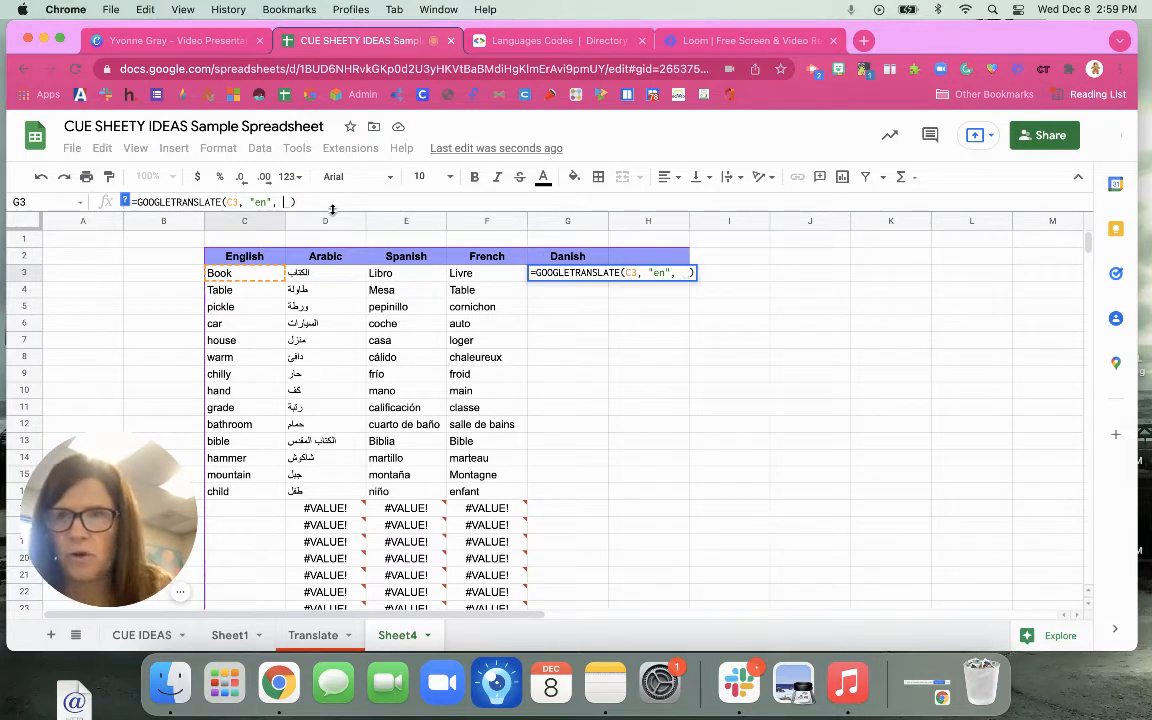
pyautogui.write('"d')
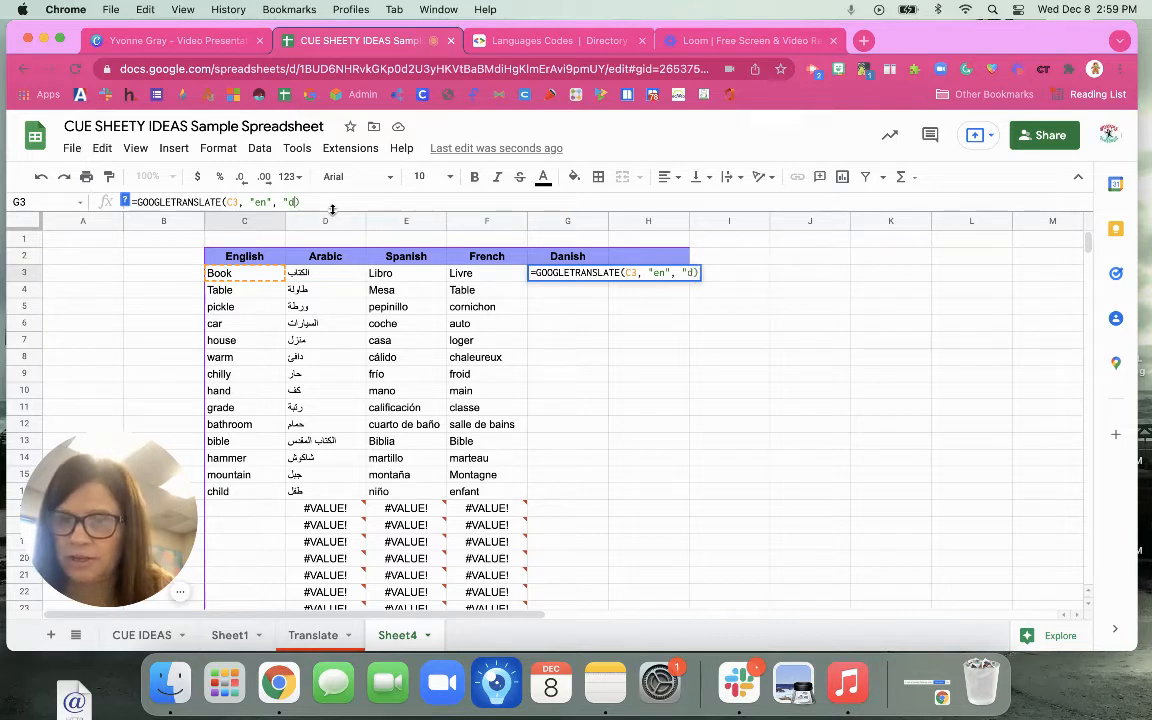
pyautogui.write('a')
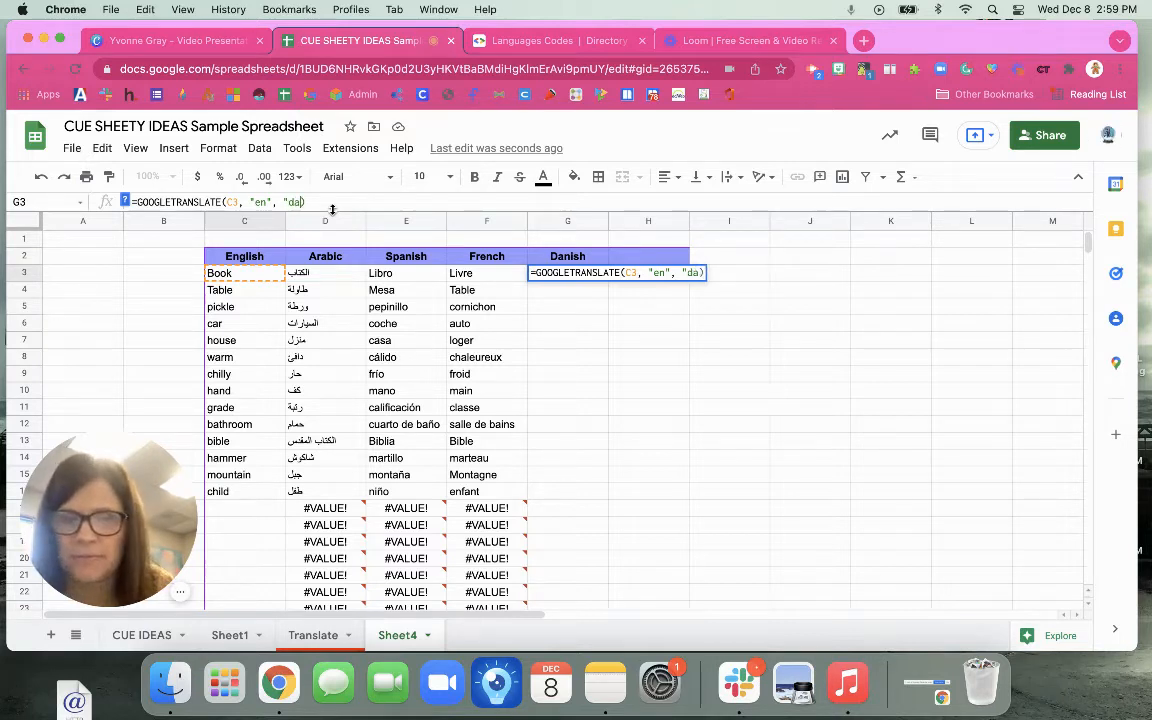
pyautogui.write('"')
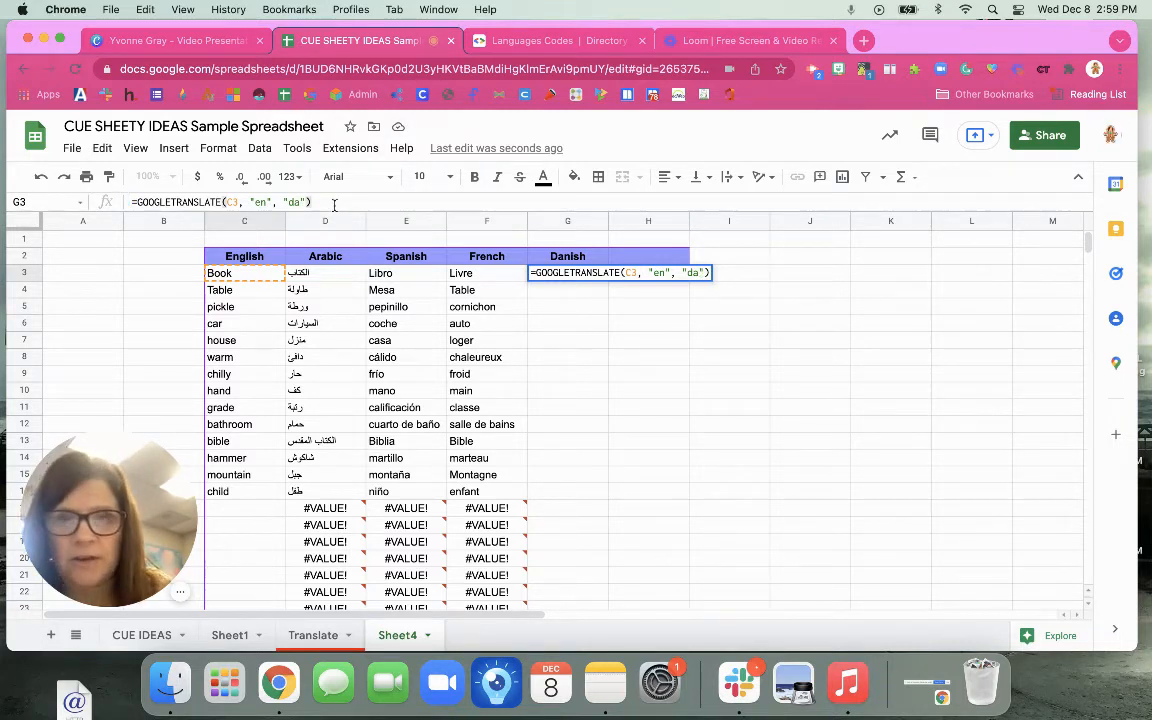
pyautogui.press('Return')
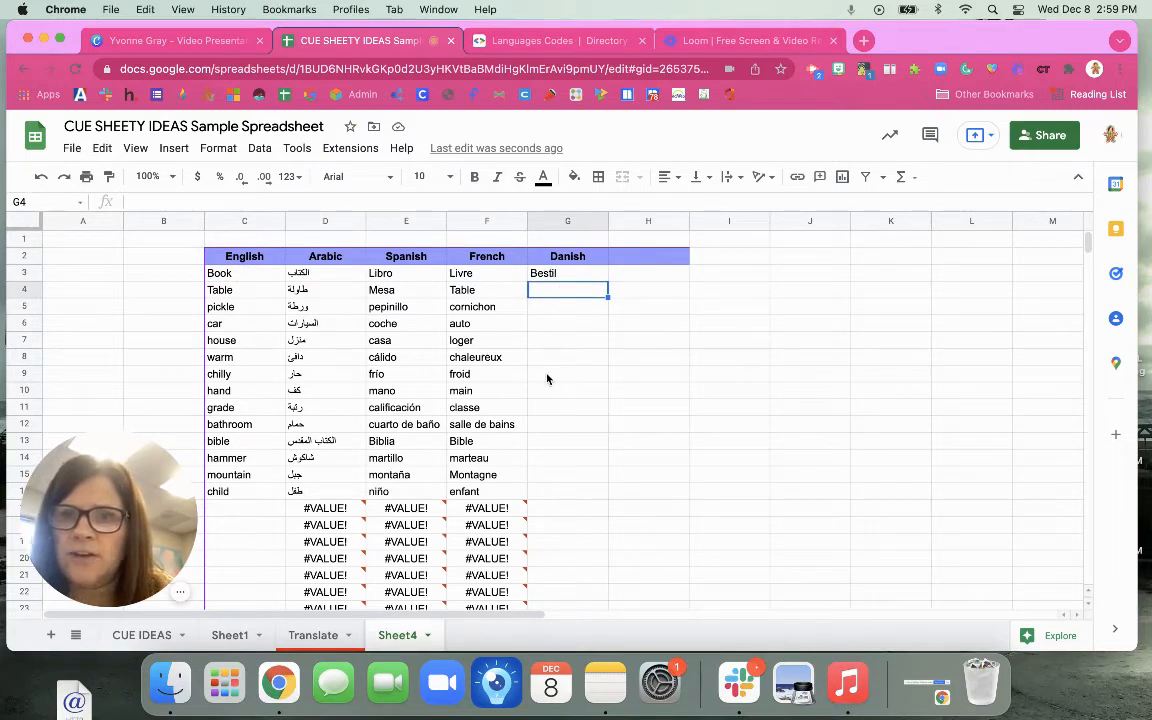
# Fill the Danish translation formula from G3 down the column through G25.
pyautogui.click(592, 272)
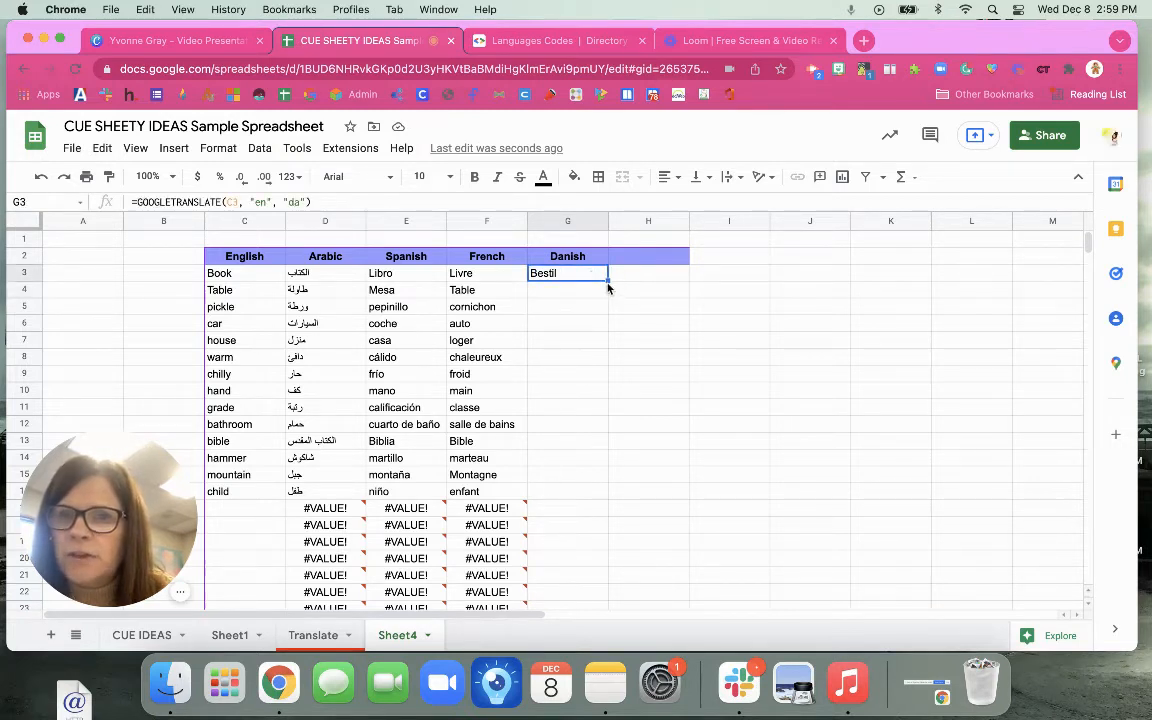
pyautogui.moveTo(607, 280); pyautogui.dragTo(591, 606)
pyautogui.scroll(-2, 651, 497)
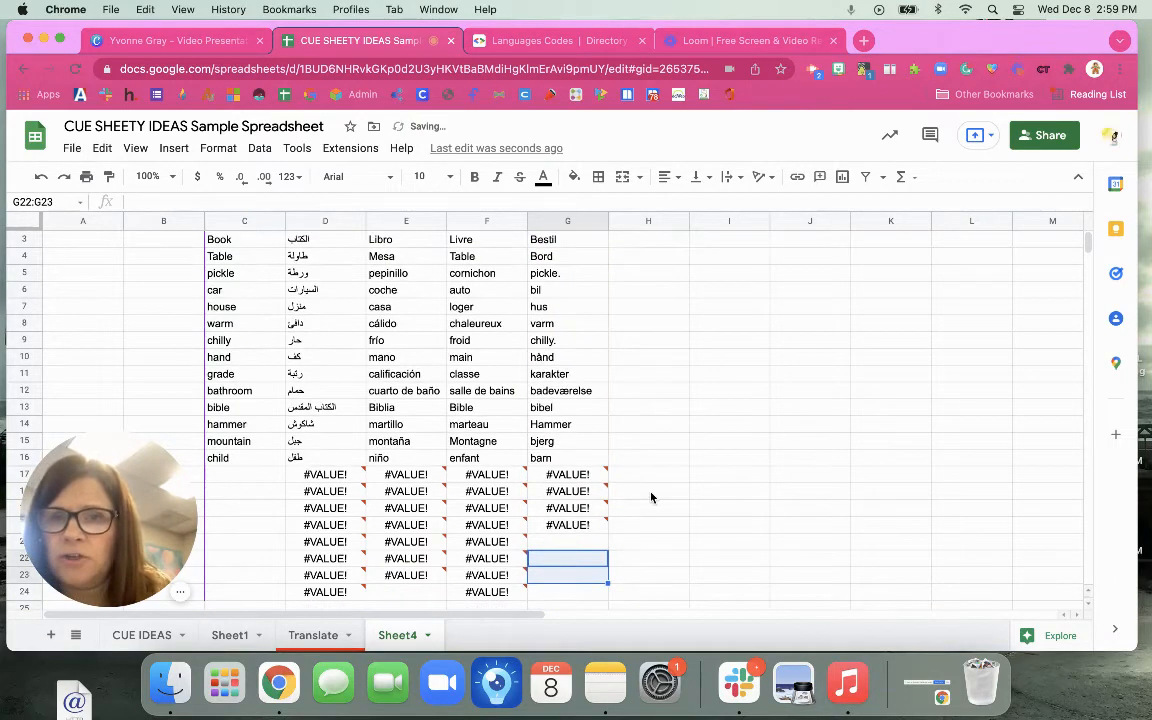
pyautogui.click(600, 526)
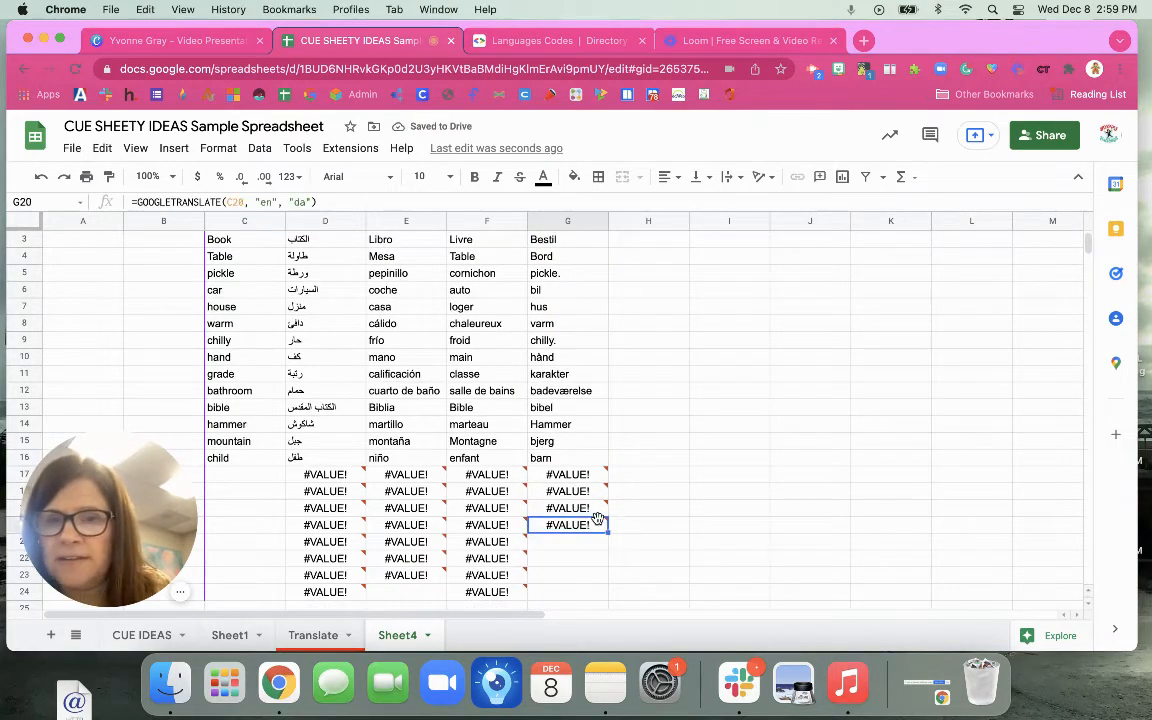
pyautogui.keyDown('shift'); pyautogui.click(607, 607); pyautogui.keyUp('shift')
pyautogui.scroll(-3, 585, 470)
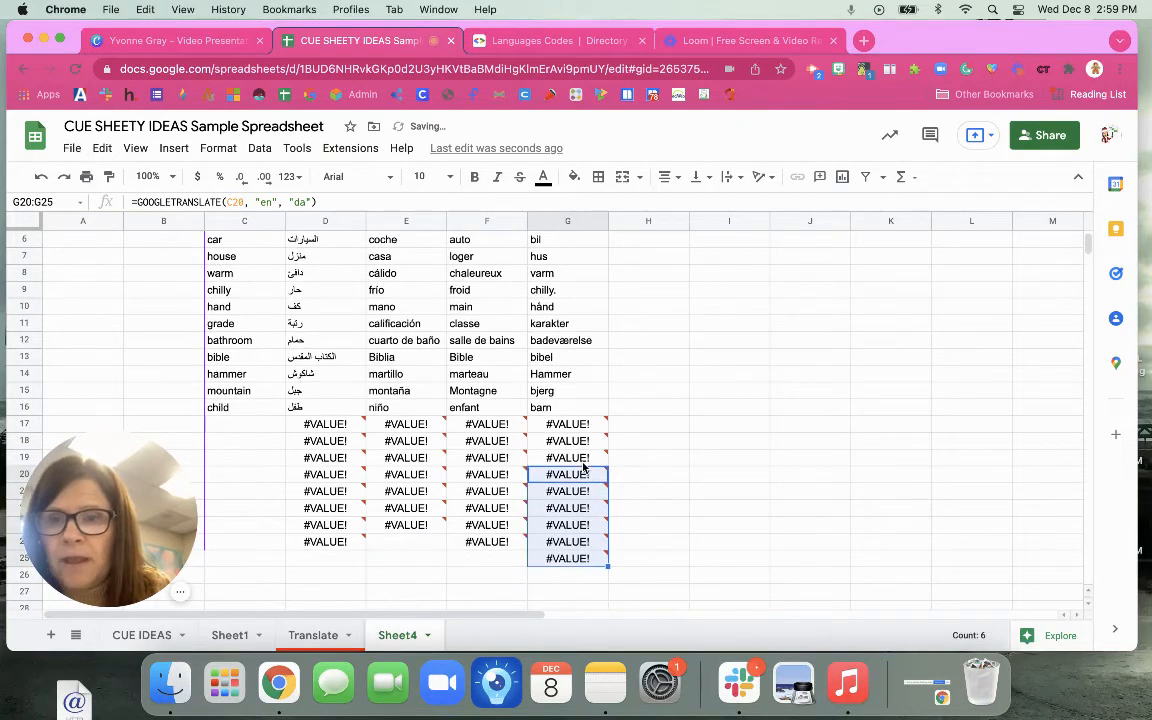
# Enter "town" as a new English word in C17, below "child".
pyautogui.scroll(2, 588, 470)
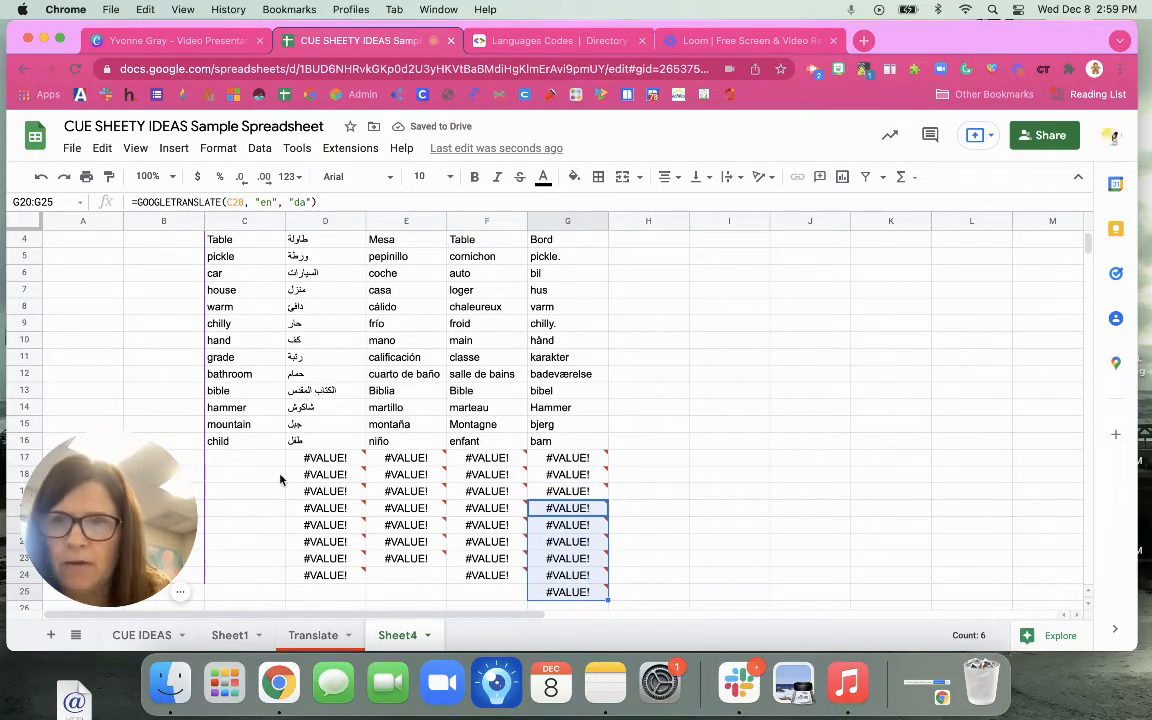
pyautogui.scroll(-2, 470, 510)
pyautogui.scroll(2, 470, 510)
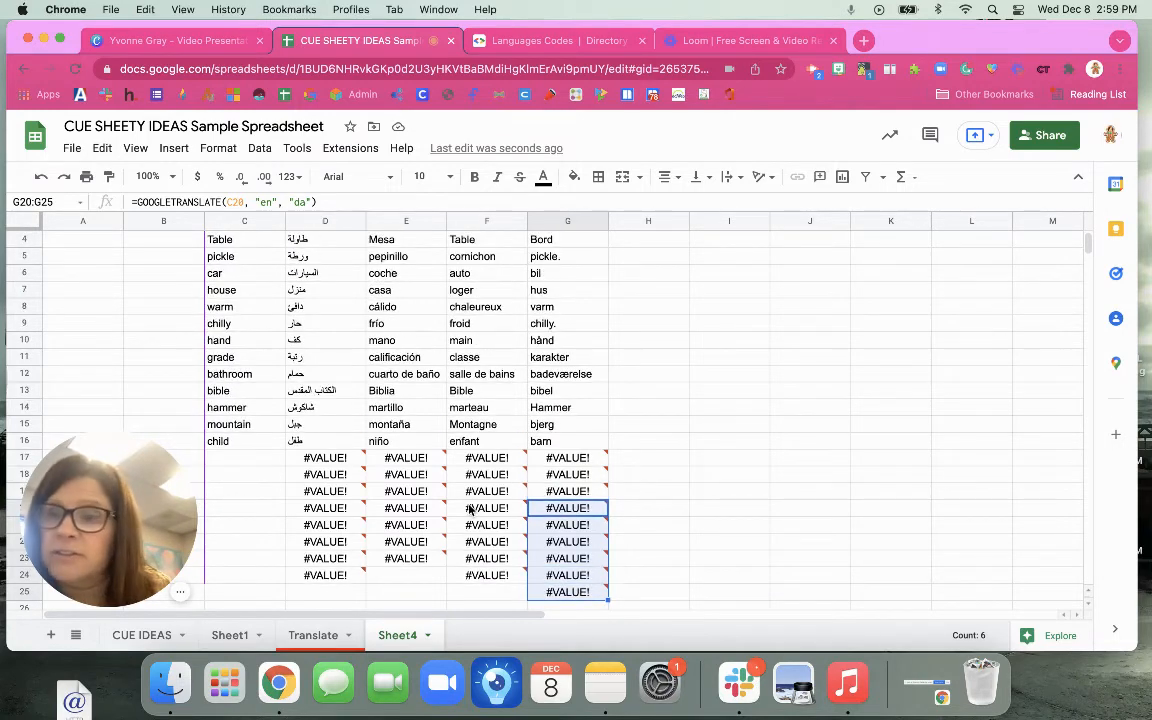
pyautogui.scroll(2, 255, 496)
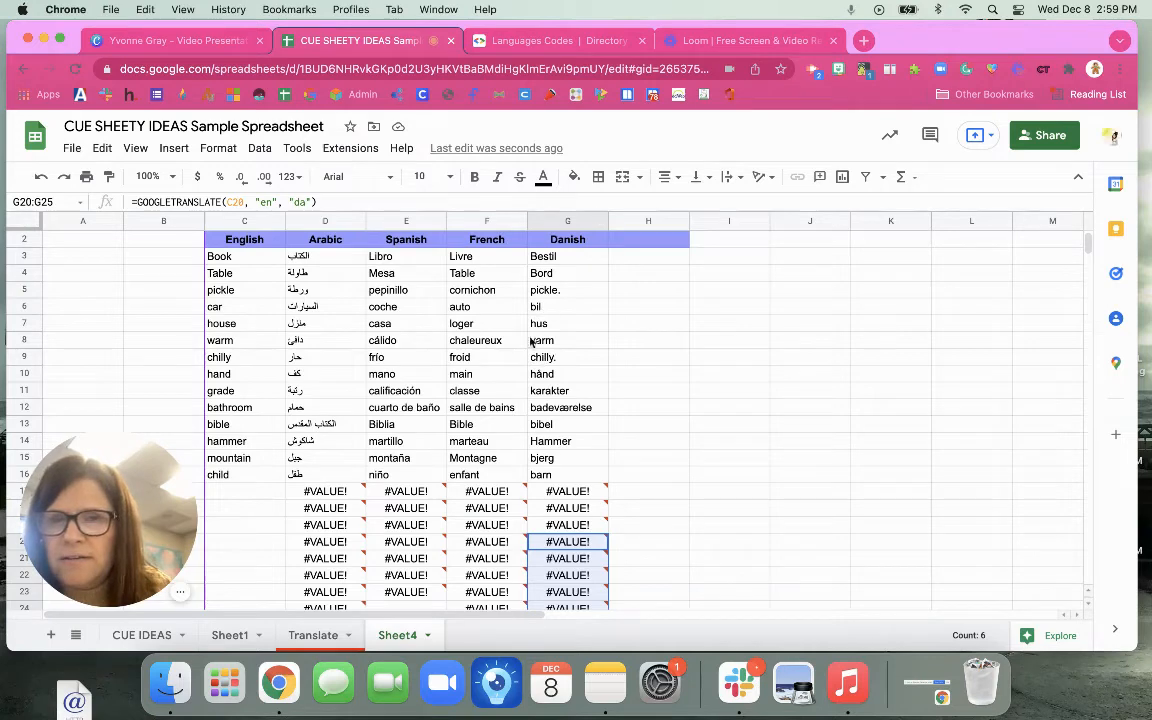
pyautogui.click(245, 491)
pyautogui.doubleClick(254, 490)
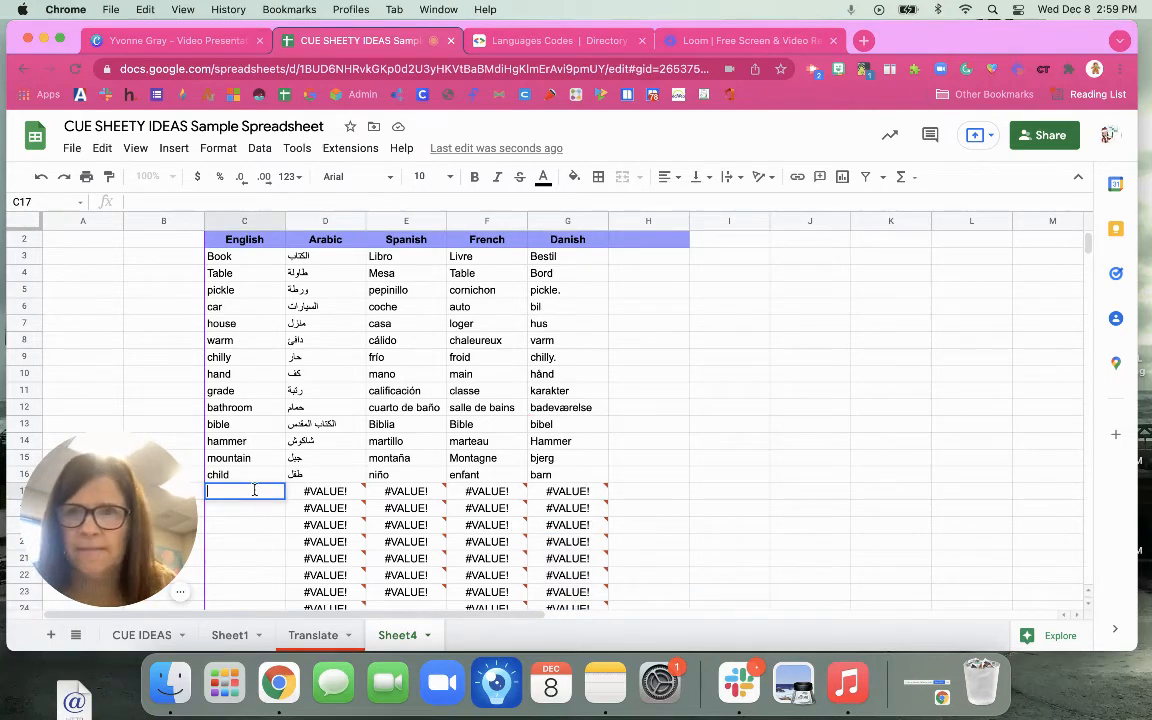
pyautogui.write('table')
pyautogui.write('wn')
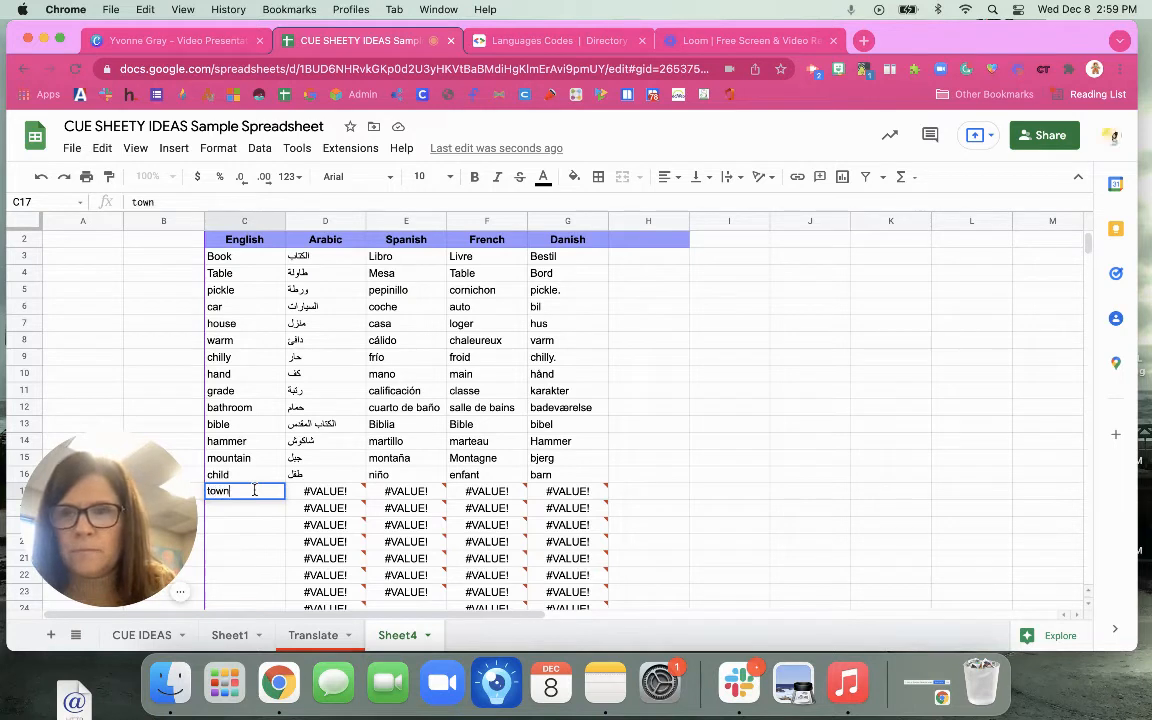
pyautogui.press('Return')
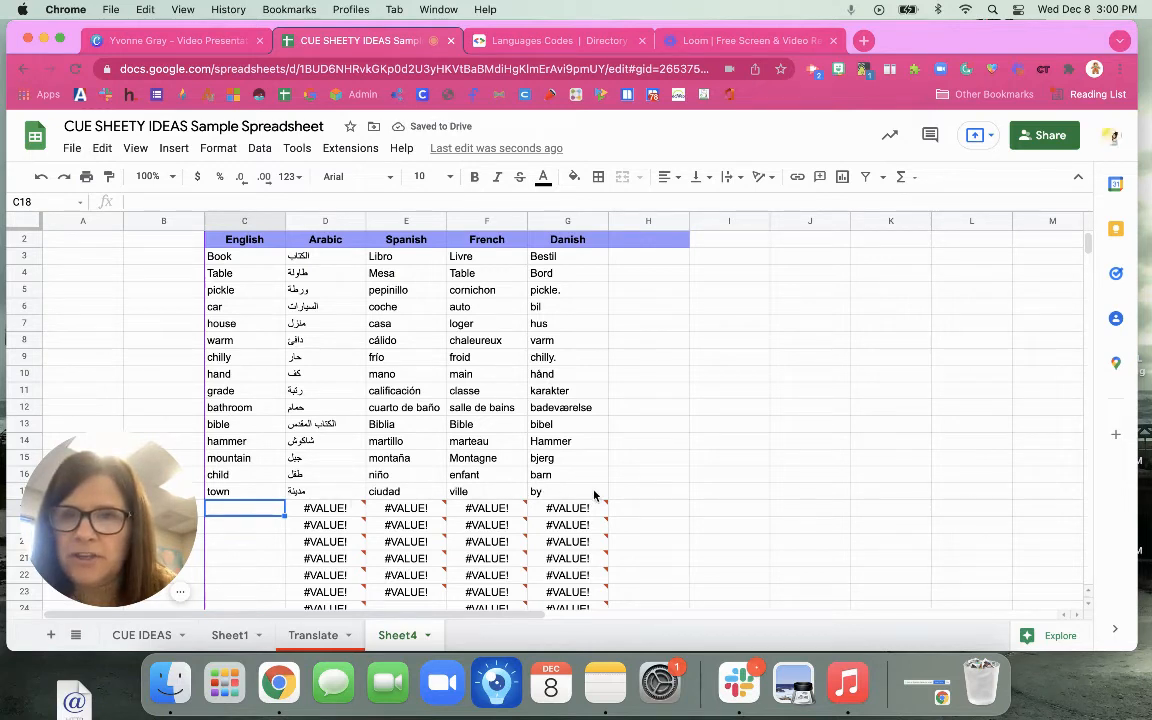
# Open the empty cell C18 in the English column for editing.
pyautogui.doubleClick(223, 510)
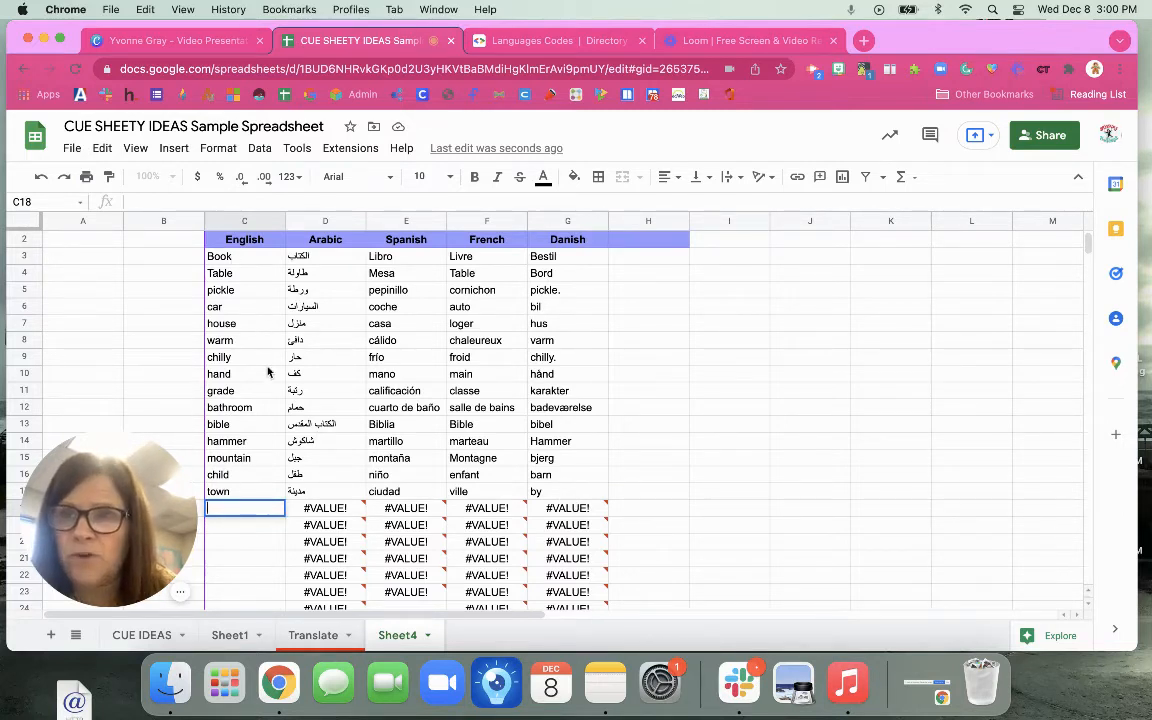